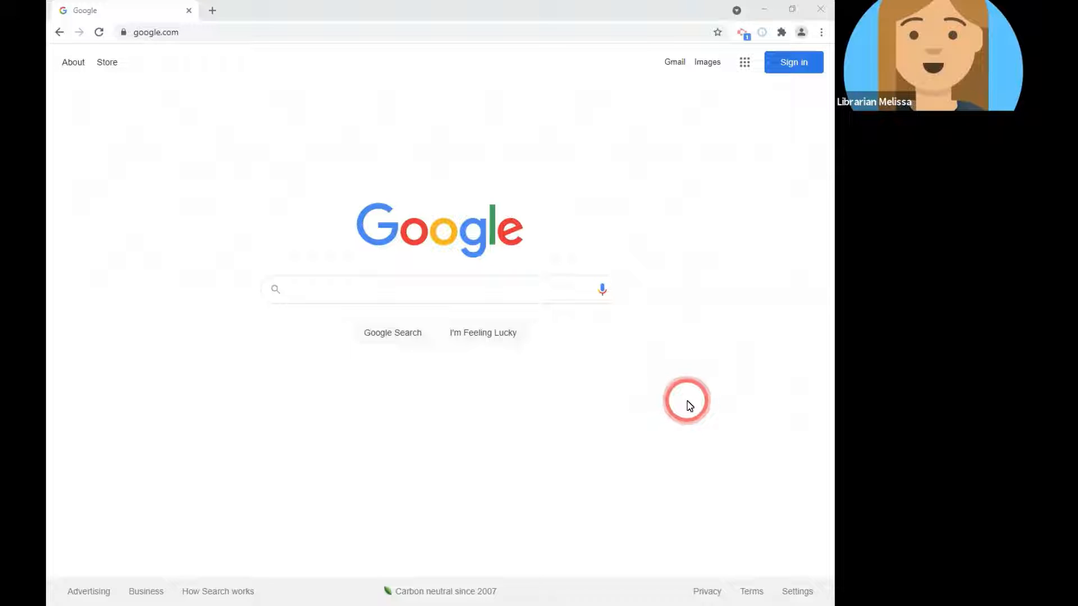
- Go to gmail.com and open the account's inbox
{"action": "left_click", "coordinate": [170, 38]}
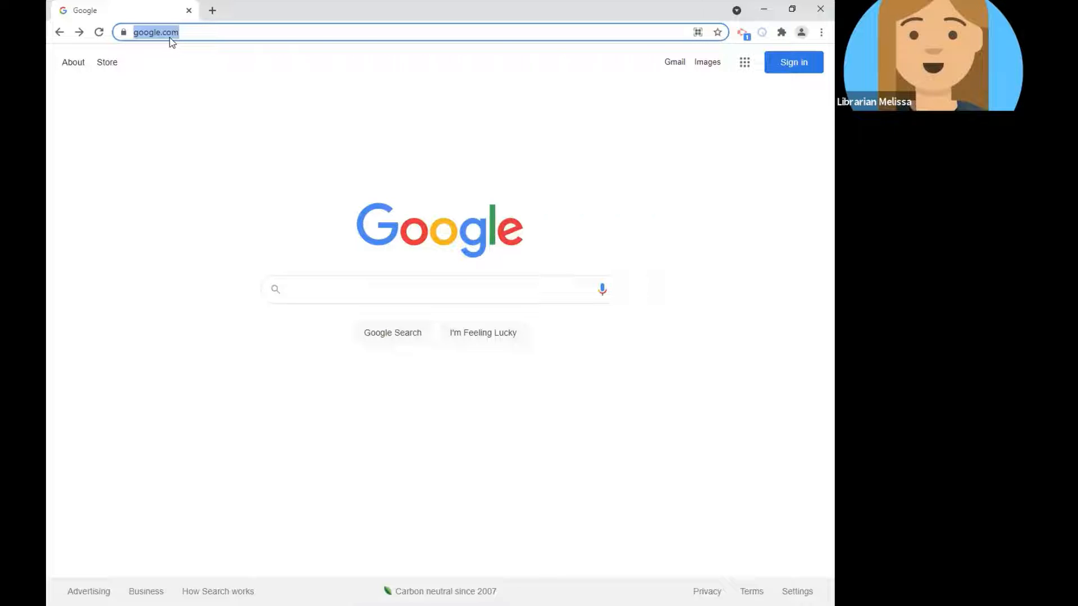
{"action": "type", "text": "gmail.c"}
{"action": "key", "text": "BackSpace"}
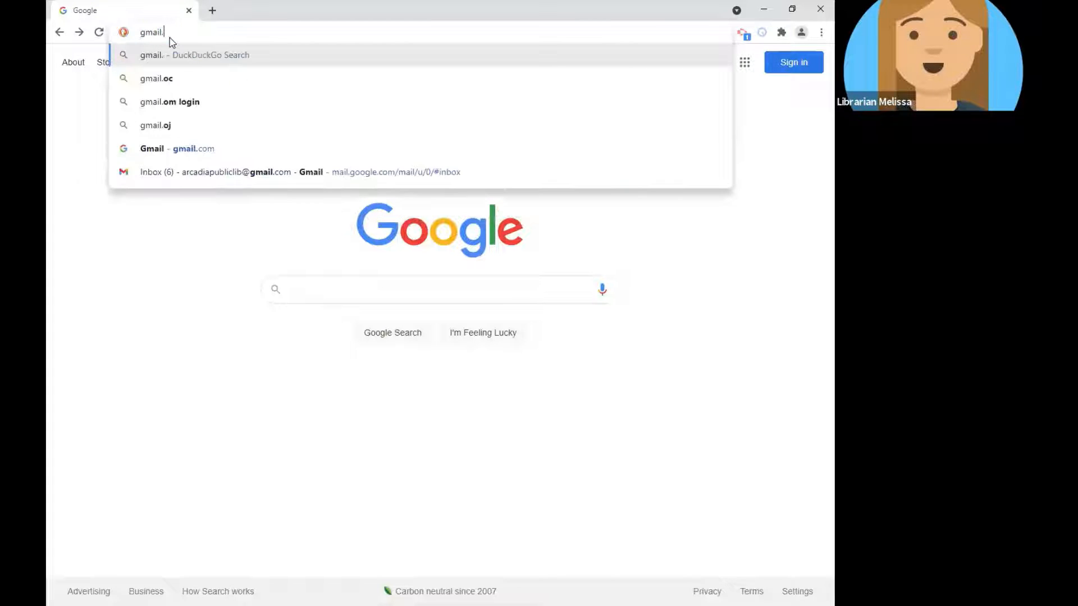
{"action": "type", "text": "com"}
{"action": "key", "text": "Return"}
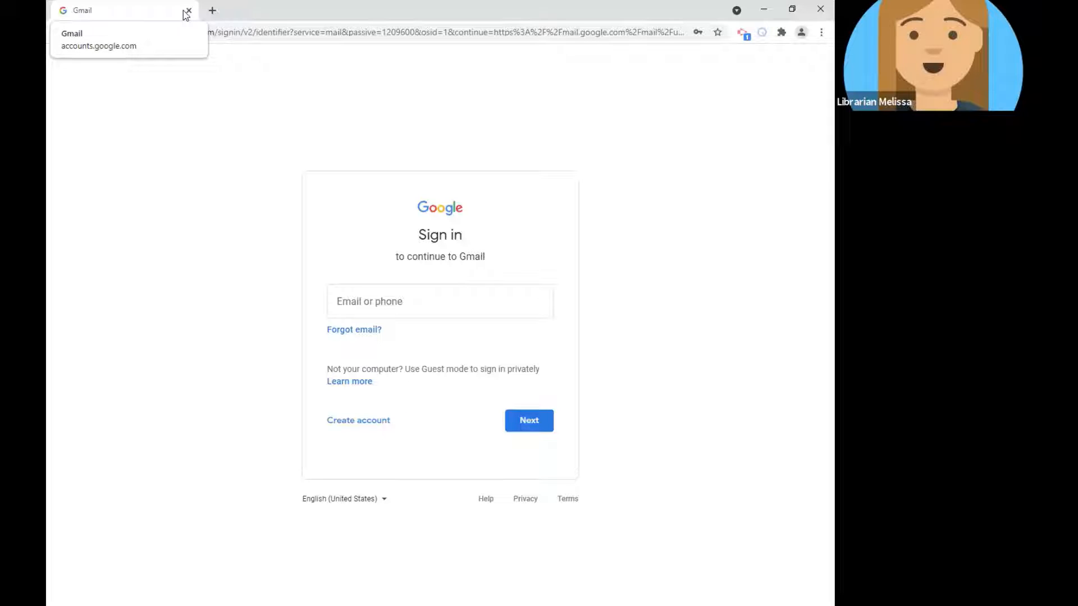
{"action": "left_click", "coordinate": [332, 187]}
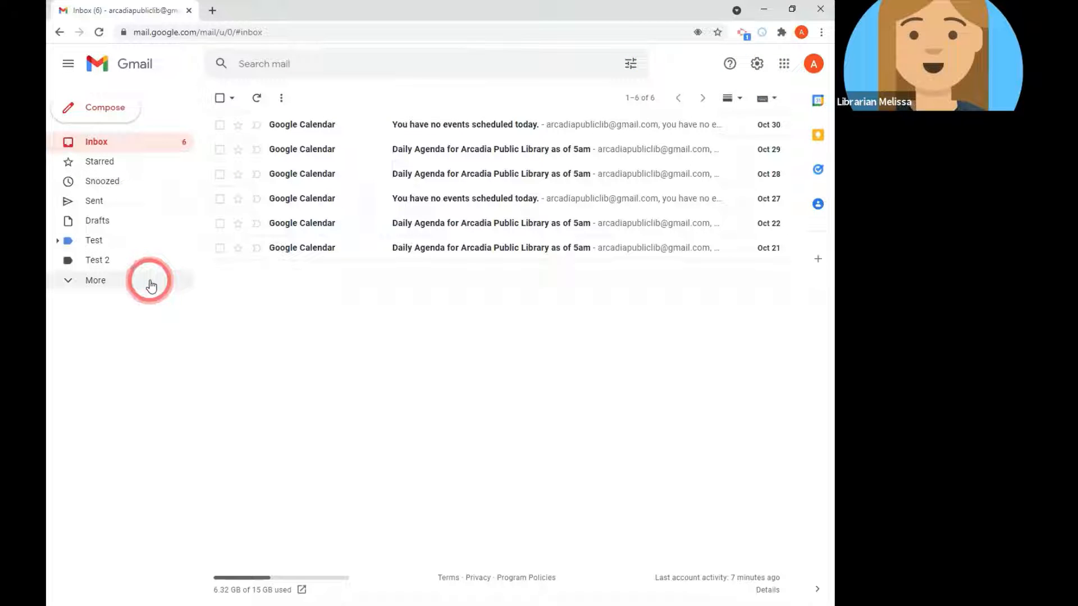
- Look over the additional mailbox folders and archive the Oct 30 Google Calendar message from the inbox
{"action": "left_click", "coordinate": [89, 280]}
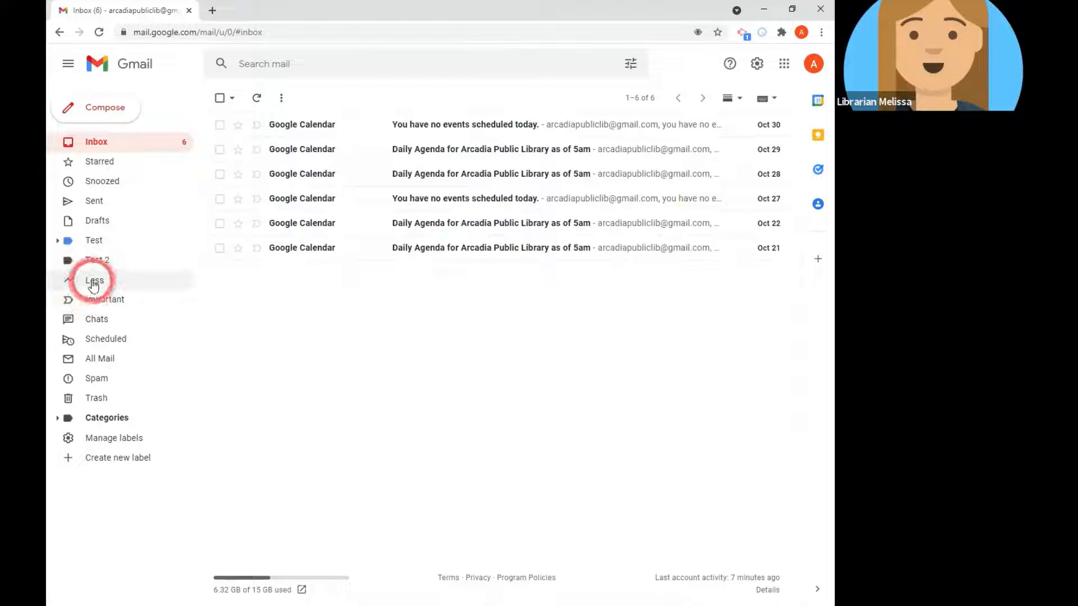
{"action": "left_click", "coordinate": [94, 282]}
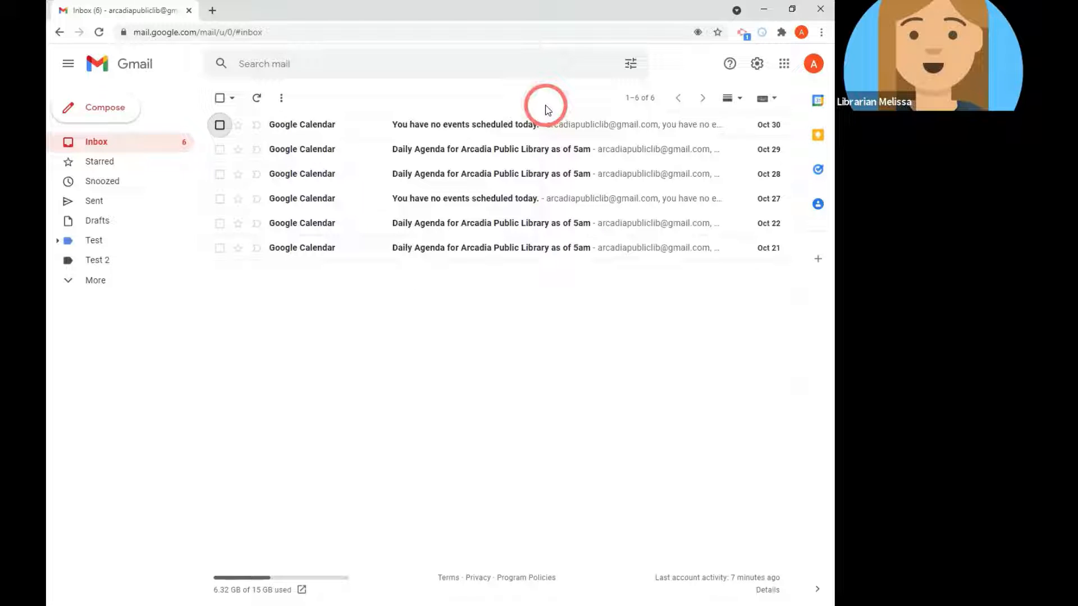
{"action": "left_click", "coordinate": [219, 126]}
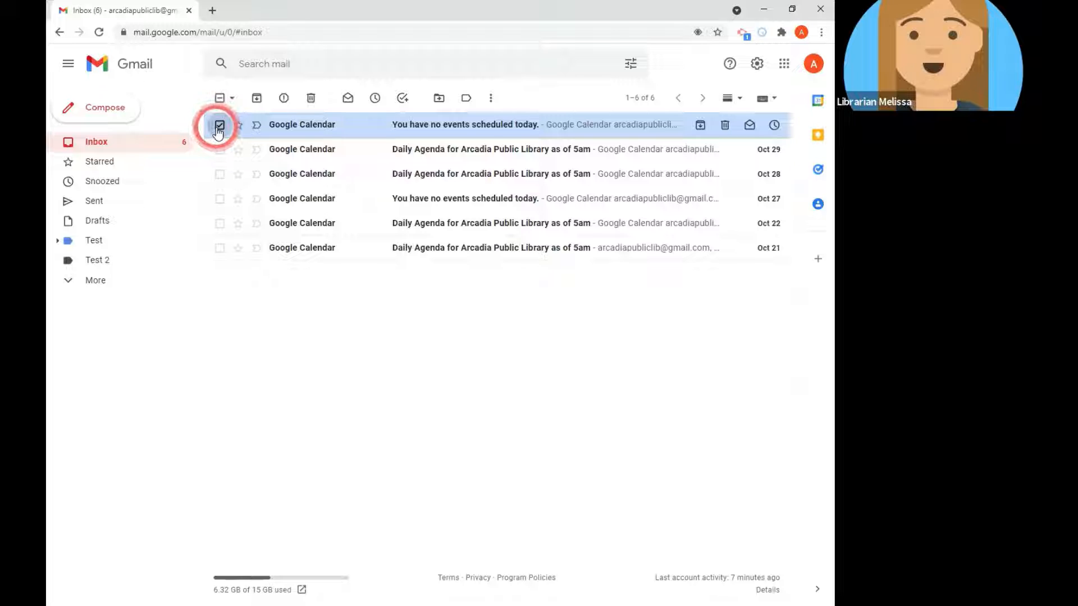
{"action": "left_click", "coordinate": [256, 102]}
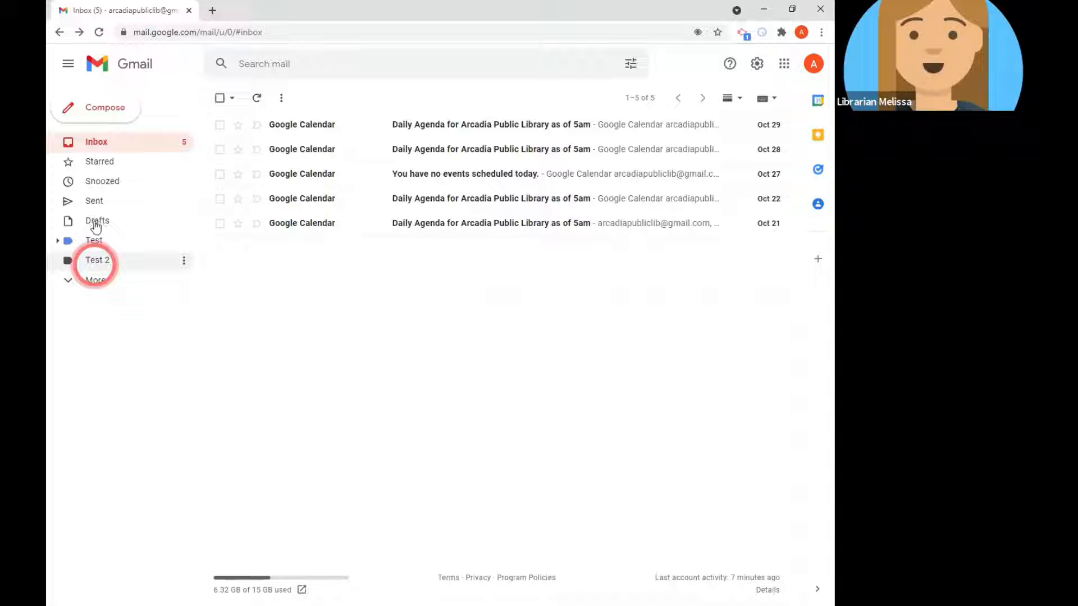
- Move the archived Oct 30 Google Calendar message from All Mail back to the inbox, and return to the inbox
{"action": "left_click", "coordinate": [89, 281]}
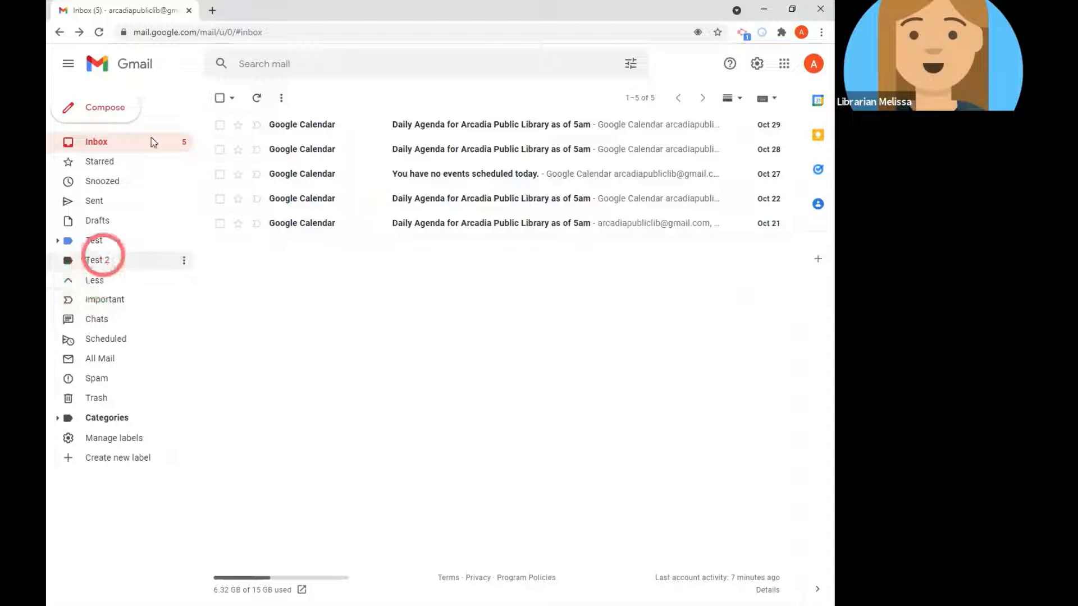
{"action": "left_click", "coordinate": [103, 362]}
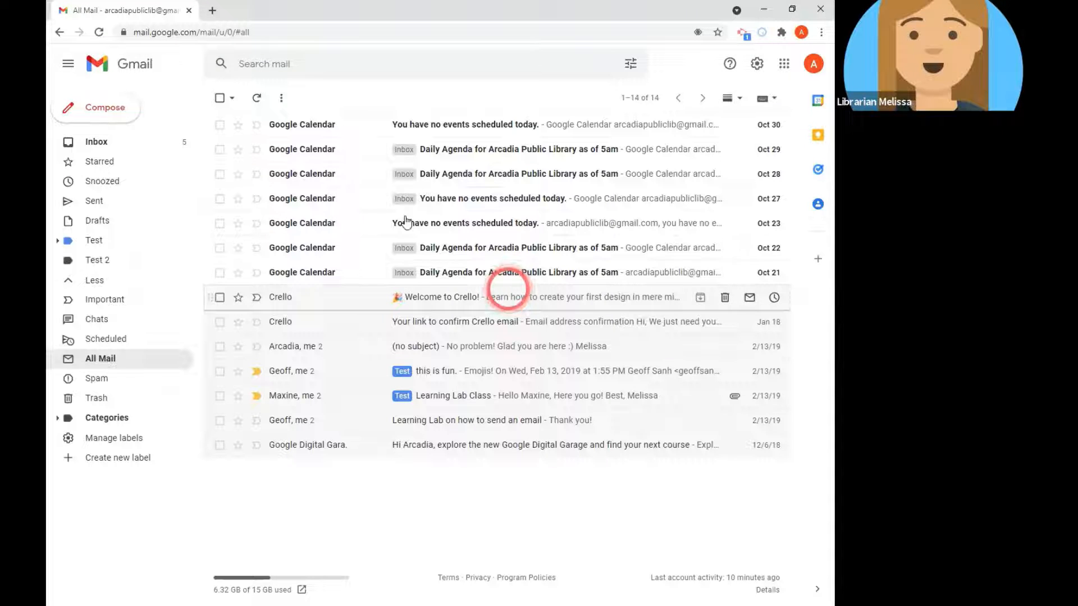
{"action": "left_click", "coordinate": [220, 124]}
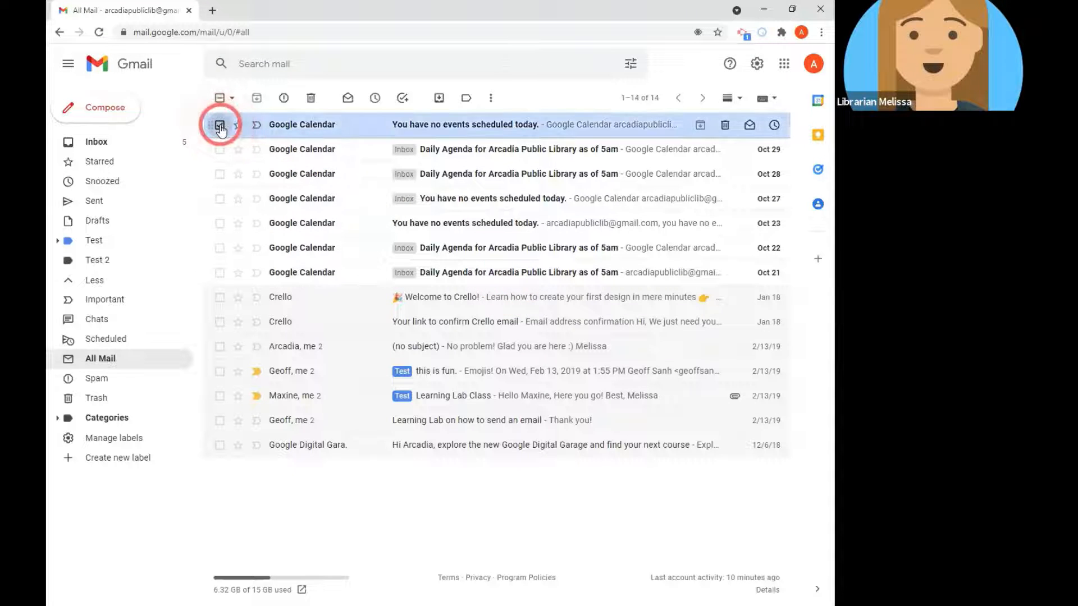
{"action": "left_click", "coordinate": [438, 100]}
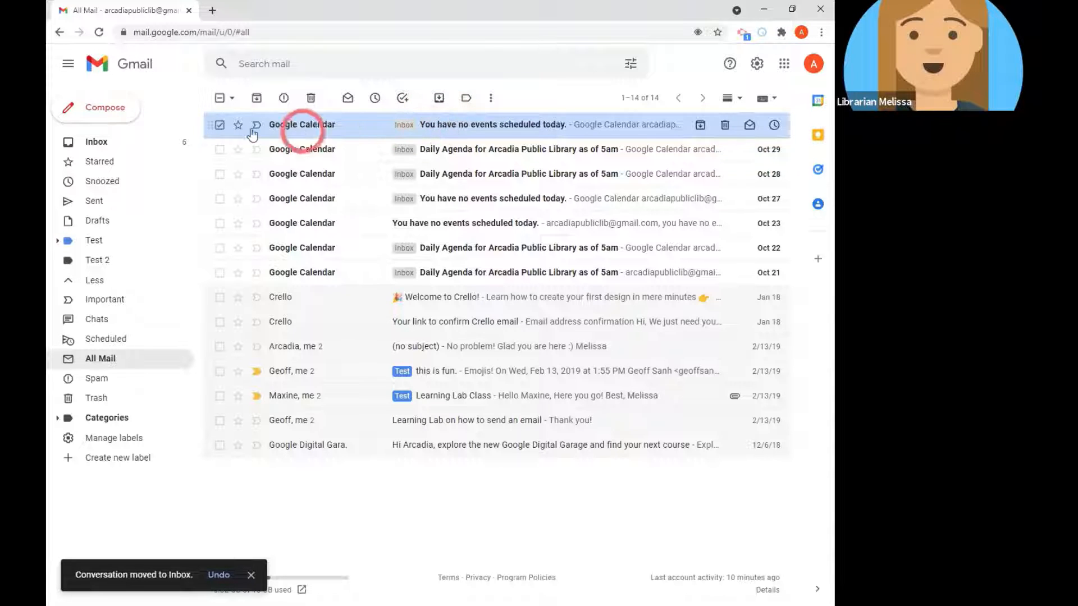
{"action": "left_click", "coordinate": [220, 124]}
{"action": "left_click", "coordinate": [93, 141]}
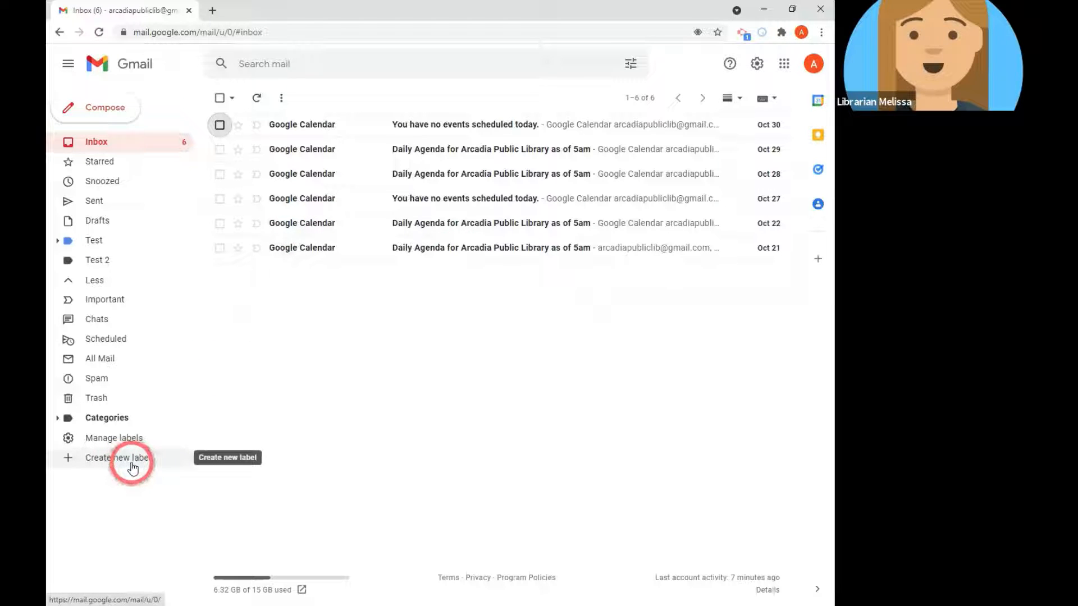
- Inspect the label choices for the Oct 21 message and the nesting options for a new label, without creating one
{"action": "left_click", "coordinate": [110, 284]}
{"action": "left_click", "coordinate": [111, 286]}
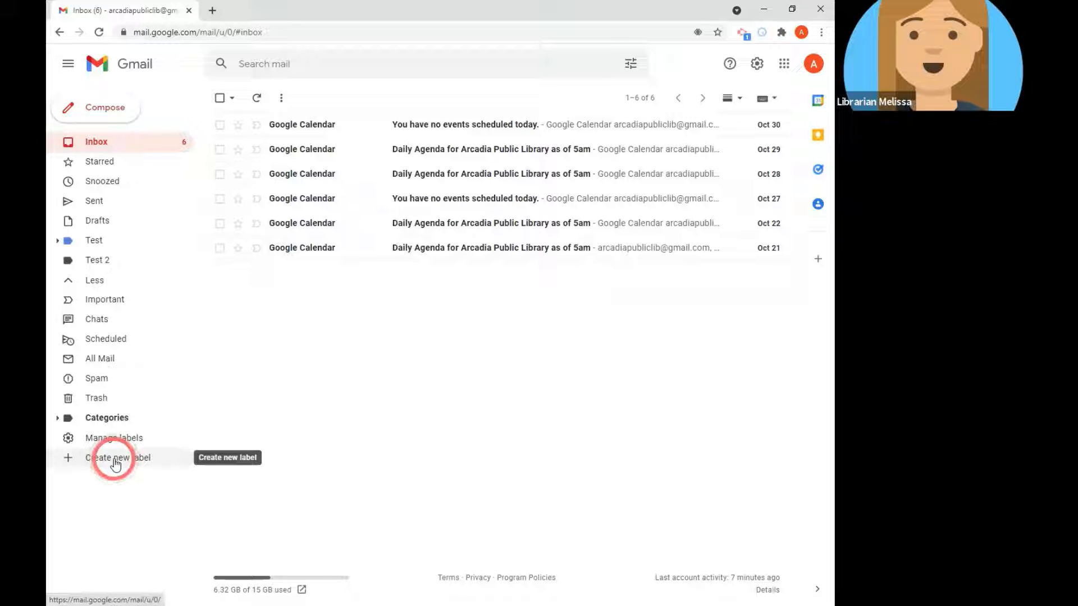
{"action": "left_click", "coordinate": [219, 249]}
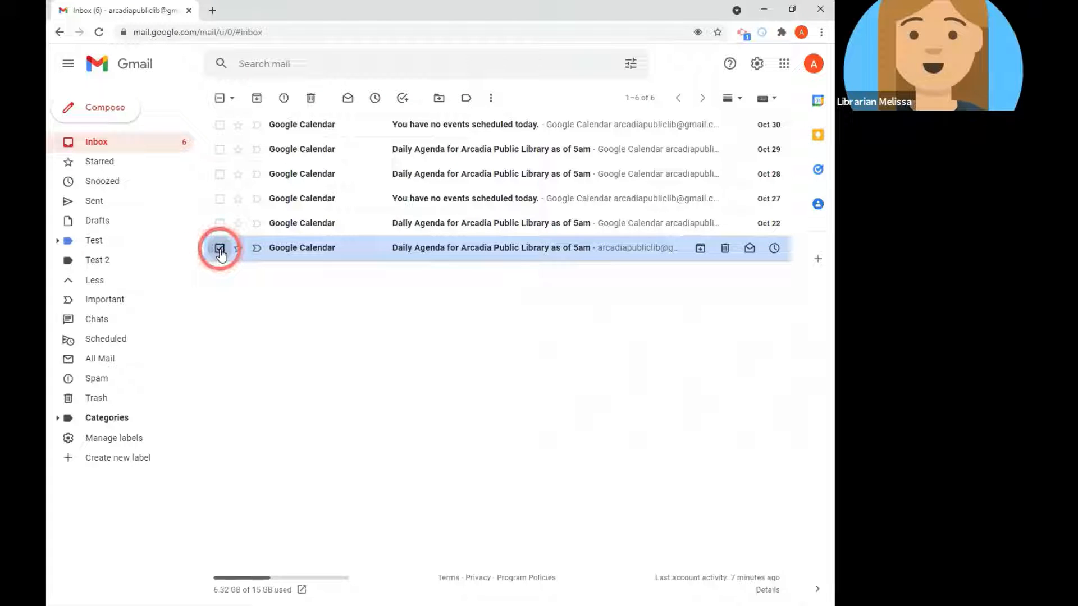
{"action": "left_click", "coordinate": [469, 101]}
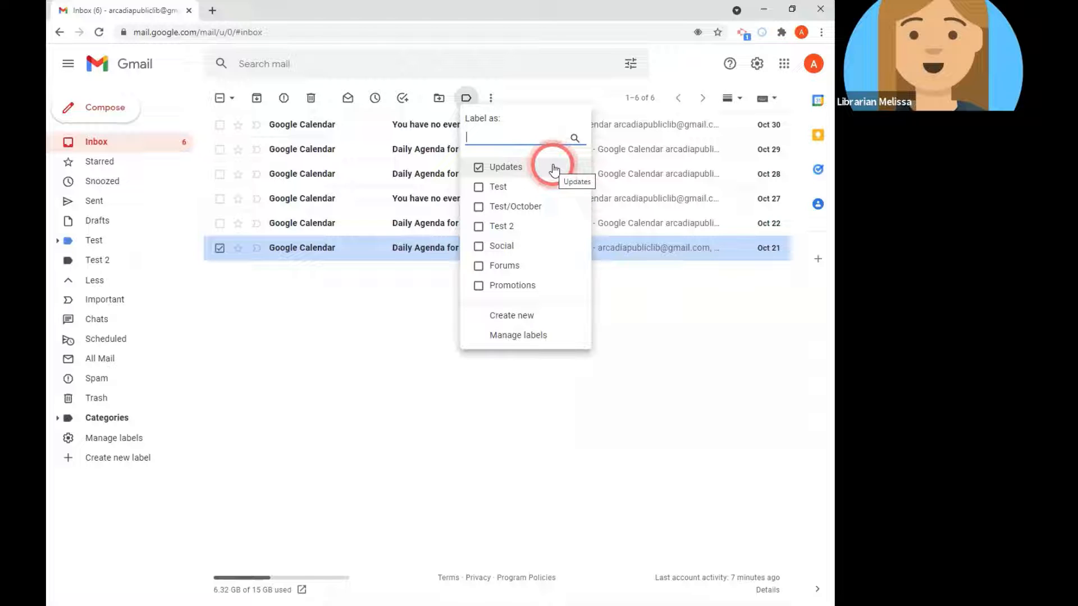
{"action": "left_click", "coordinate": [508, 315]}
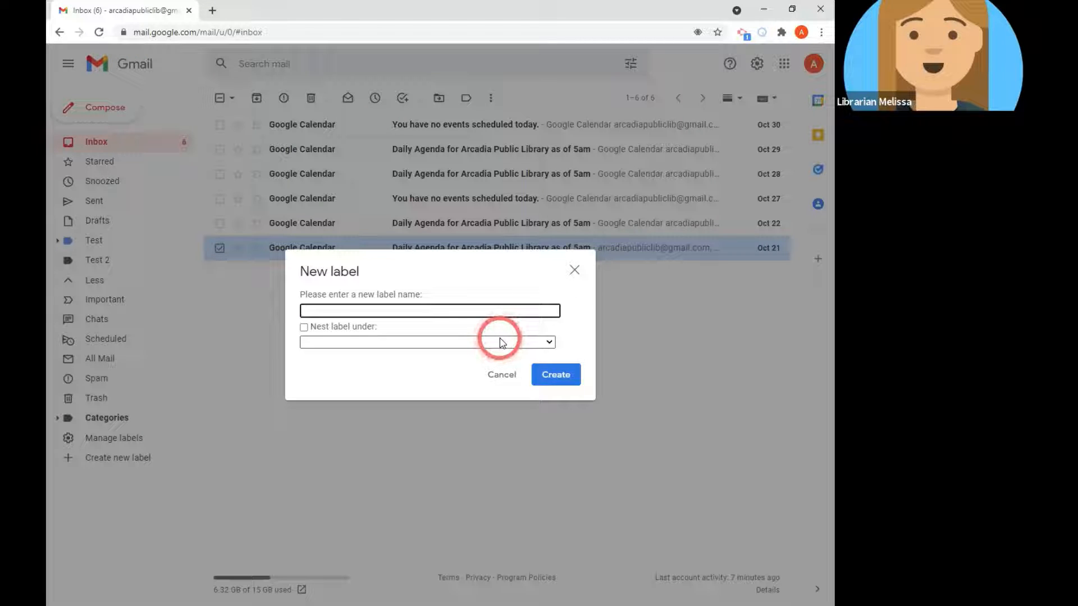
{"action": "left_click", "coordinate": [335, 342]}
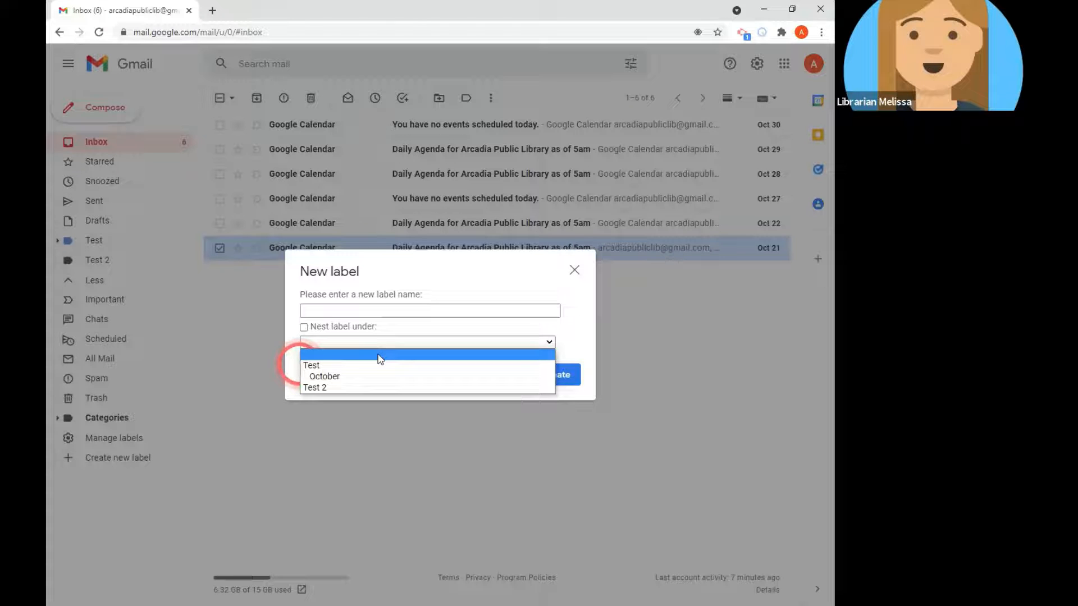
{"action": "left_click", "coordinate": [379, 356]}
{"action": "left_click", "coordinate": [499, 378]}
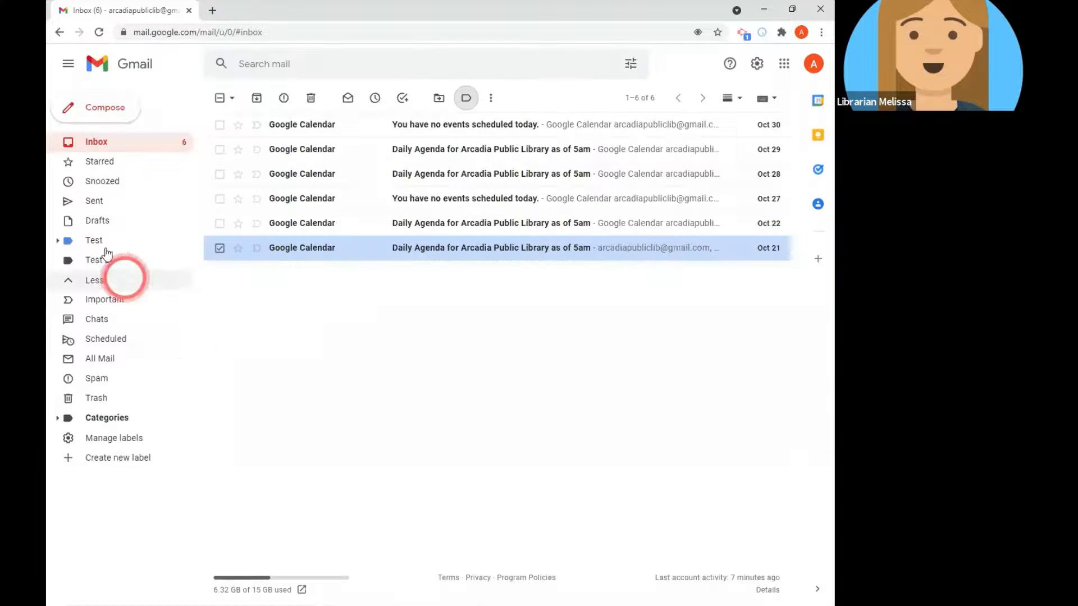
- View the messages under the Test label, and open its nested October label
{"action": "left_click", "coordinate": [93, 243]}
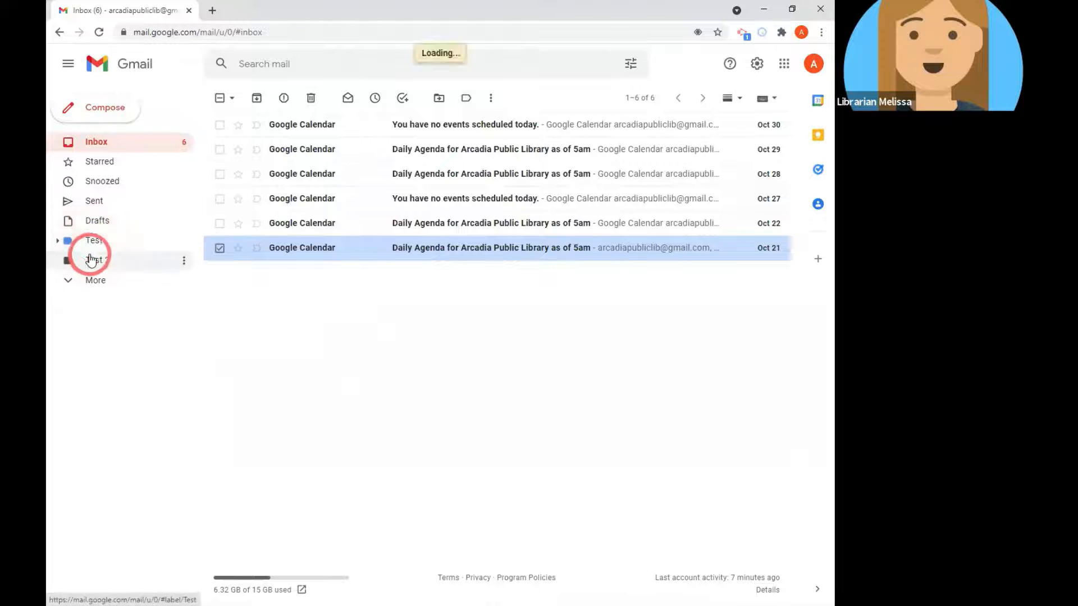
{"action": "left_click", "coordinate": [57, 240]}
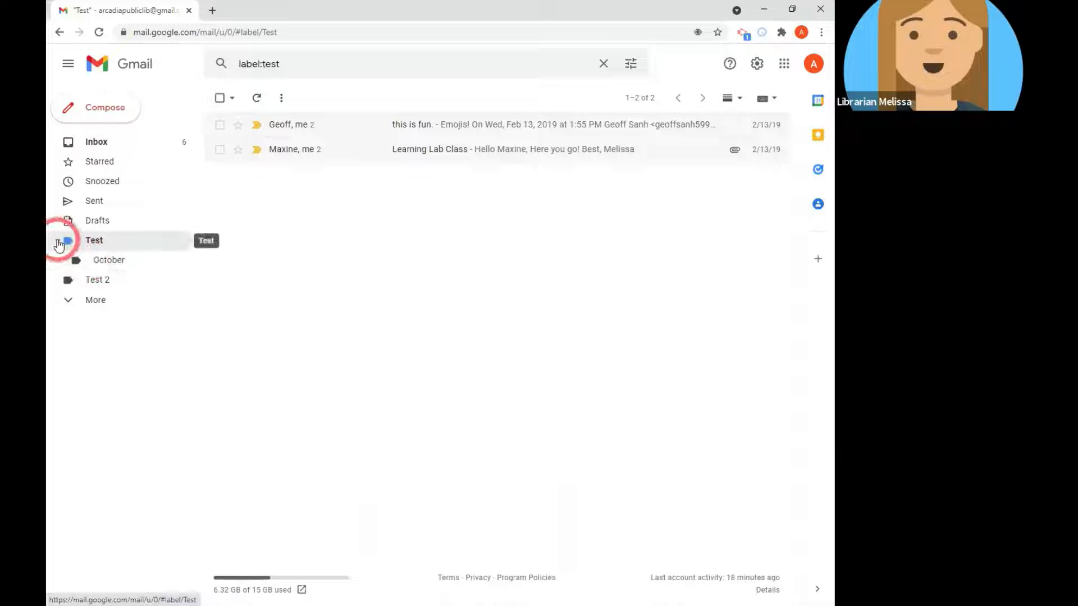
{"action": "left_click", "coordinate": [98, 260]}
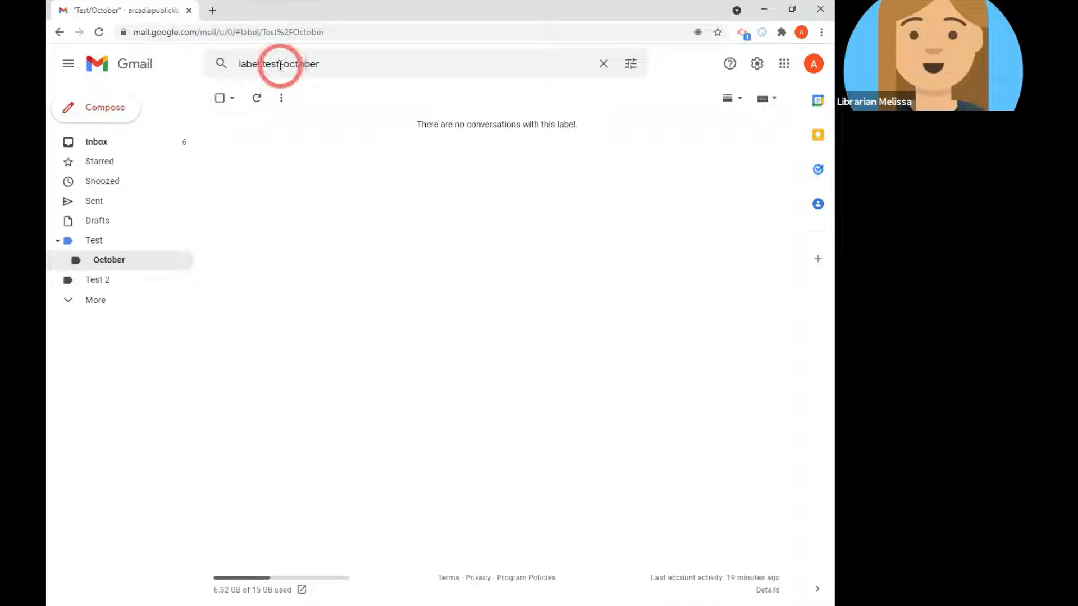
- Shorten the mail search query to label:test and run it
{"action": "left_click_drag", "start_coordinate": [280, 64], "coordinate": [371, 65]}
{"action": "key", "text": "BackSpace"}
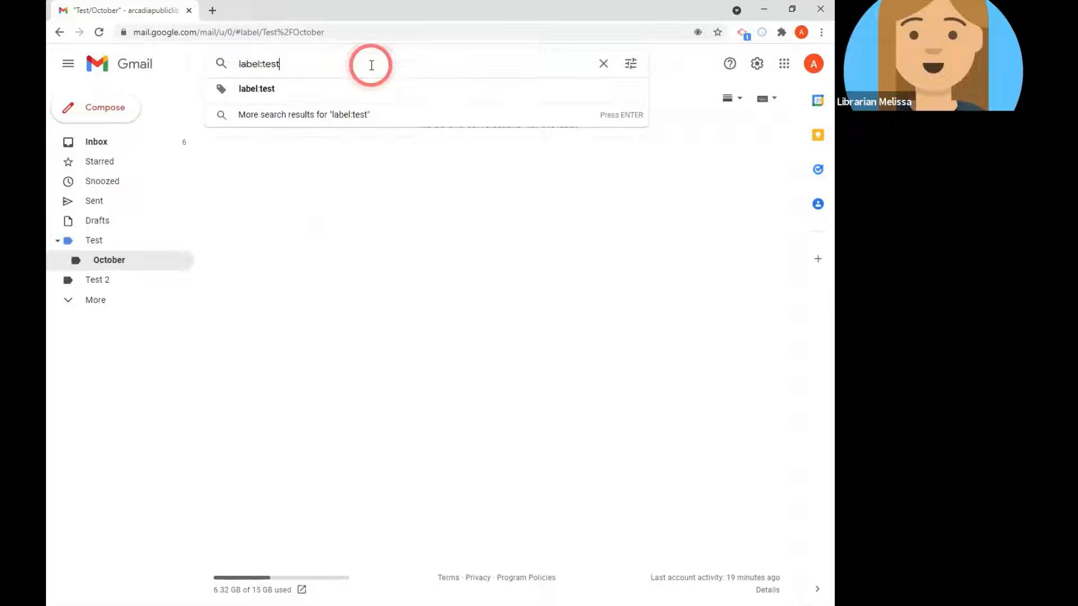
{"action": "key", "text": "Return"}
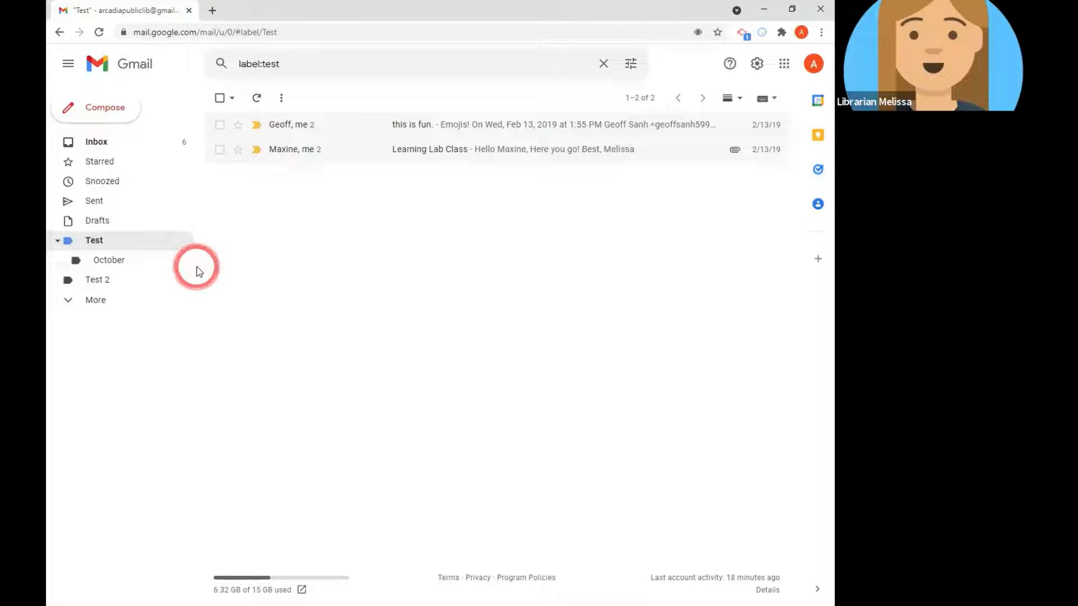
- Check the label choices and label management option for the "this is fun." conversation under Test
{"action": "left_click", "coordinate": [219, 124]}
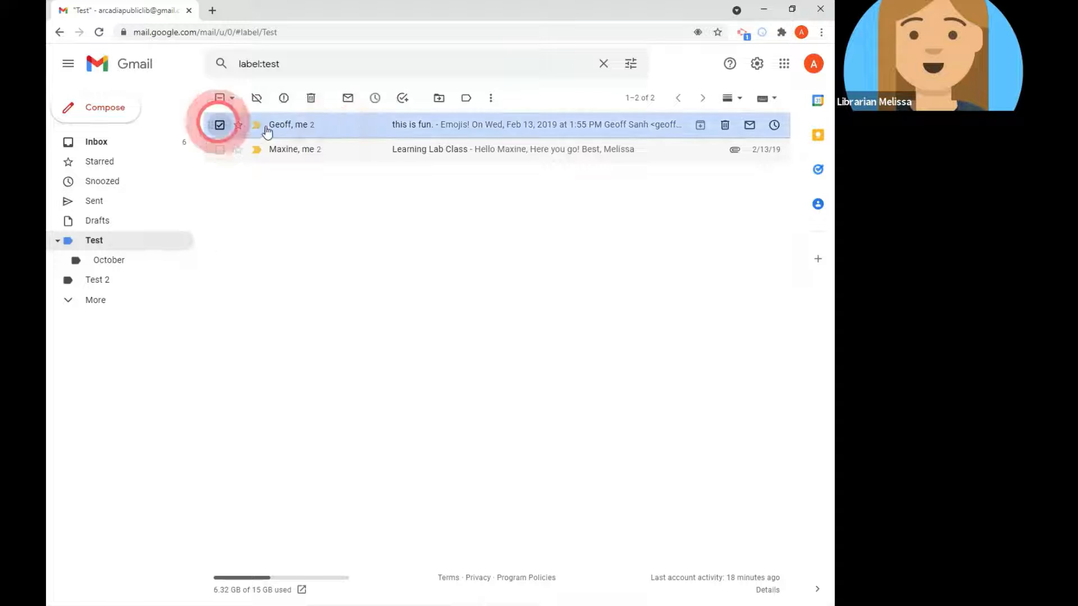
{"action": "left_click", "coordinate": [465, 98]}
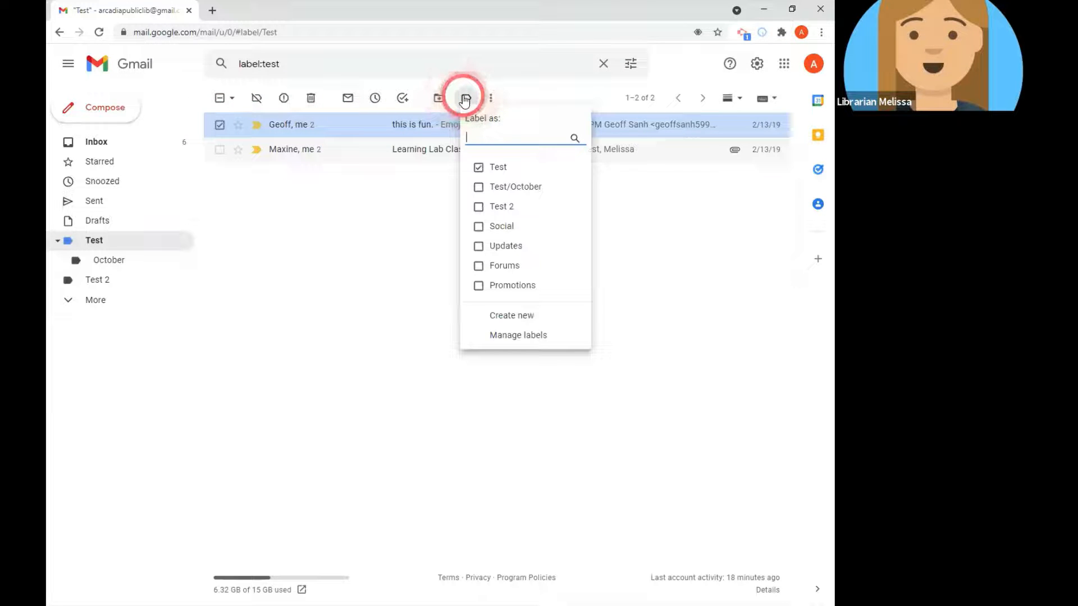
{"action": "left_click", "coordinate": [516, 337]}
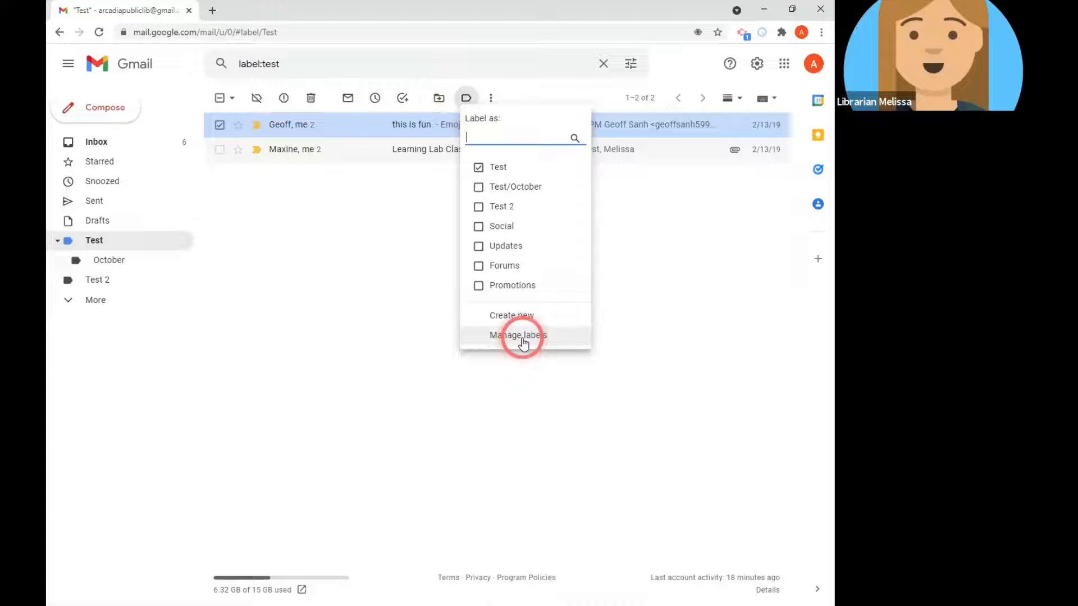
- Open the full mail settings and show the label settings
{"action": "left_click", "coordinate": [756, 65]}
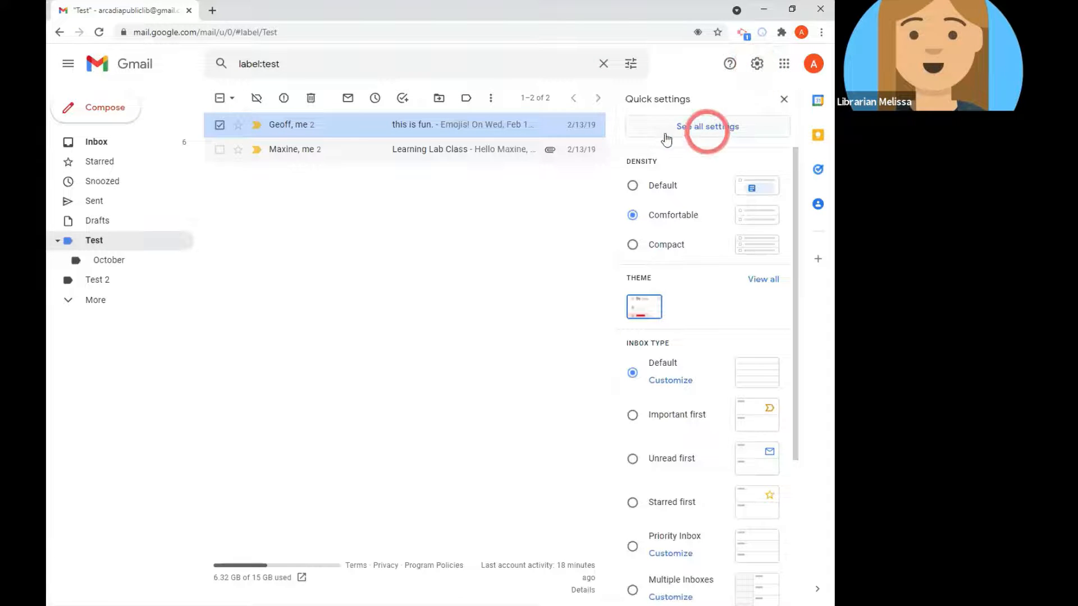
{"action": "left_click", "coordinate": [702, 129]}
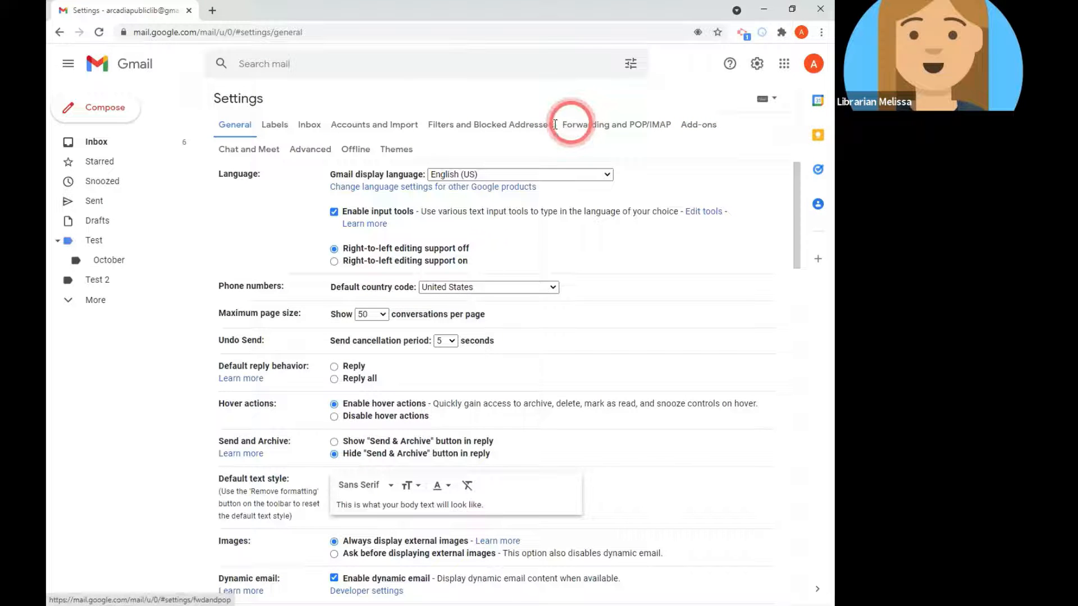
{"action": "left_click", "coordinate": [274, 125]}
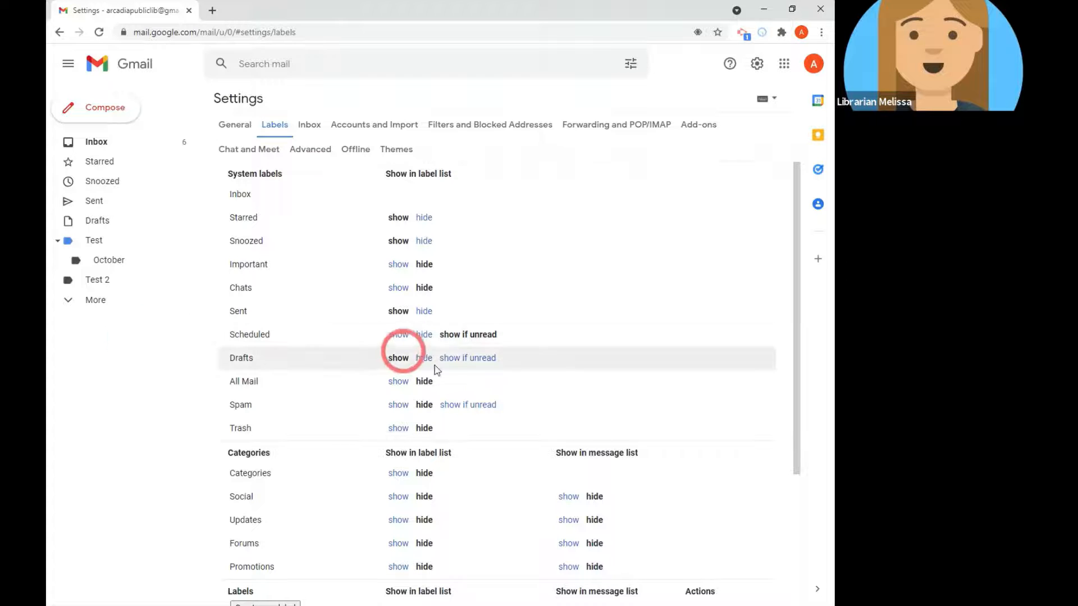
- Try the Test label's label-list visibility as show if unread and as hide, and set it back to show
{"action": "scroll", "coordinate": [570, 397], "scroll_direction": "down", "scroll_amount": 3}
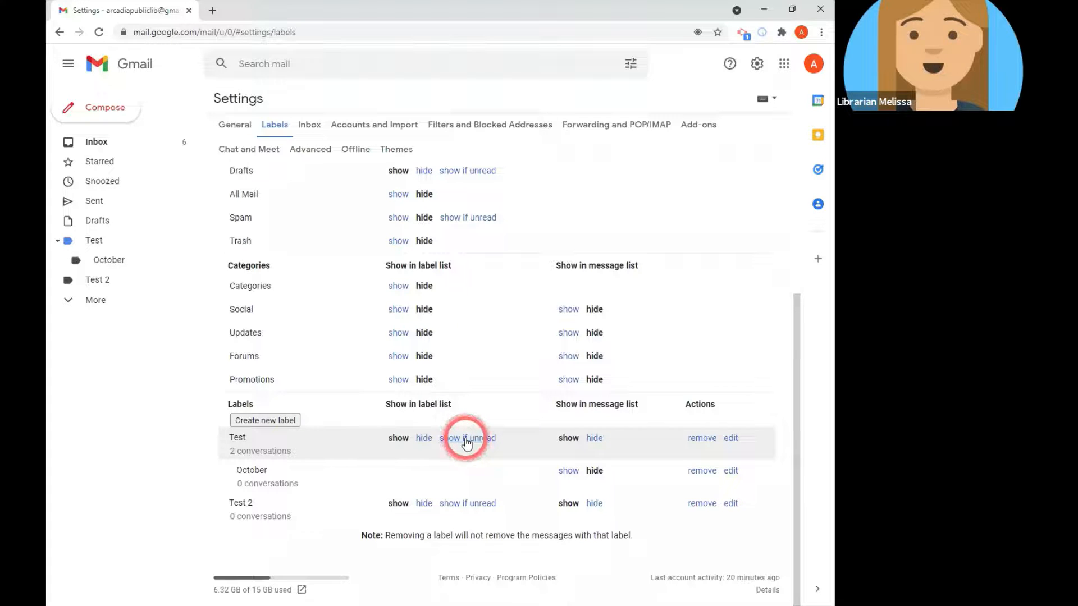
{"action": "left_click", "coordinate": [465, 442]}
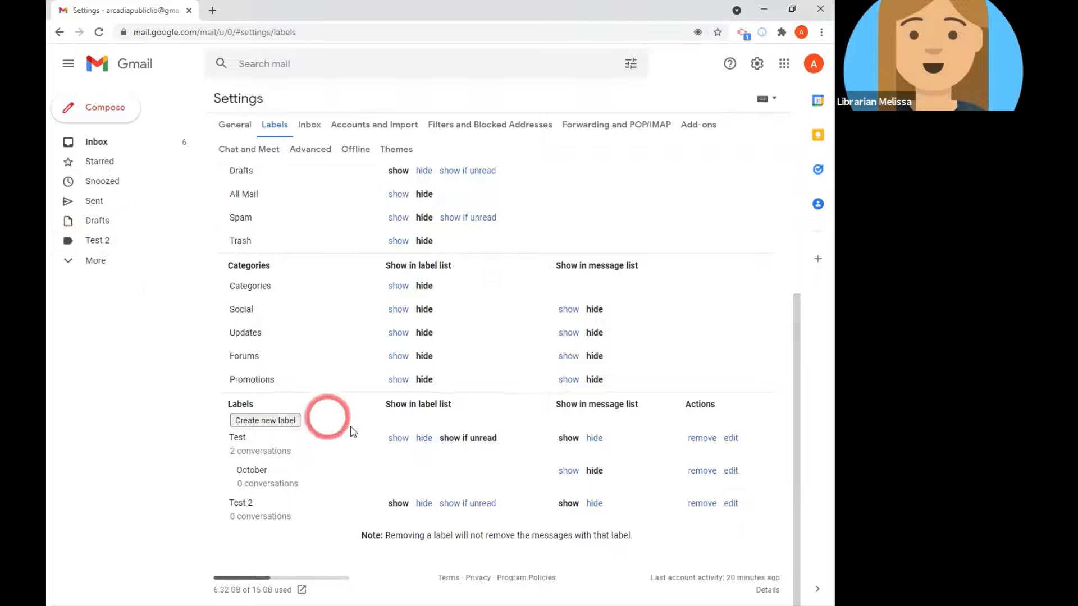
{"action": "left_click", "coordinate": [424, 438]}
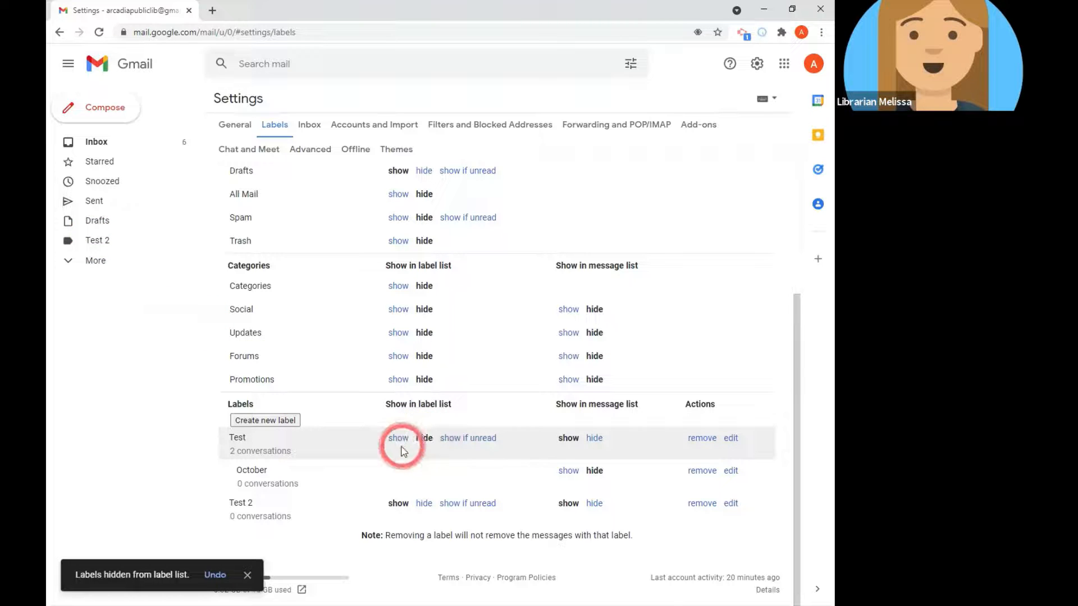
{"action": "left_click", "coordinate": [399, 438]}
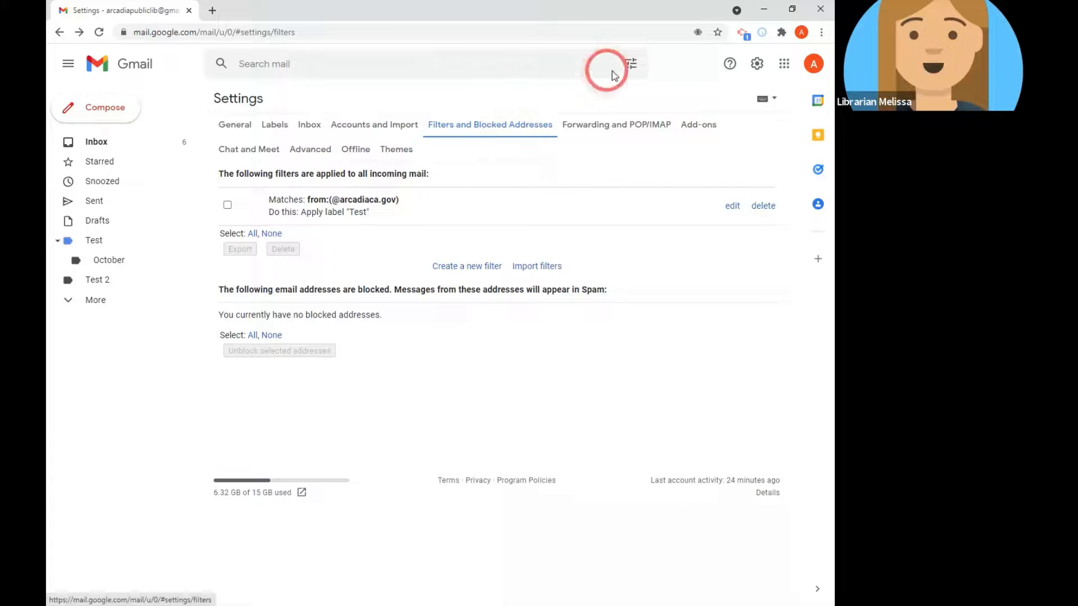
- Check the advanced mail search criteria from which a filter can be created, and close them
{"action": "left_click", "coordinate": [631, 65]}
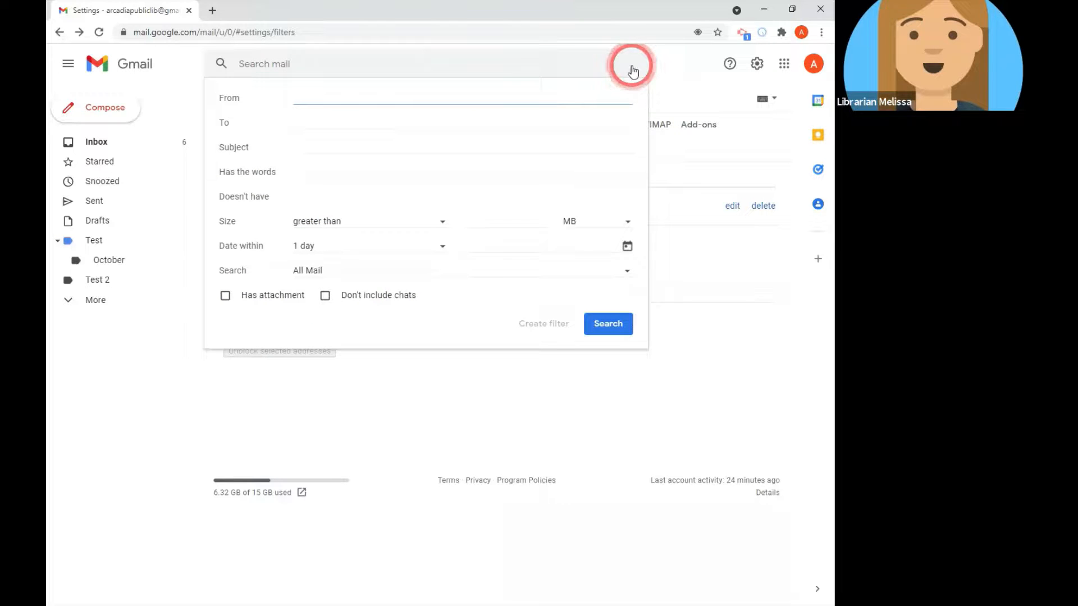
{"action": "left_click", "coordinate": [632, 66]}
- Create a new filter that marks messages with the subject "Event" as read
{"action": "left_click", "coordinate": [467, 267]}
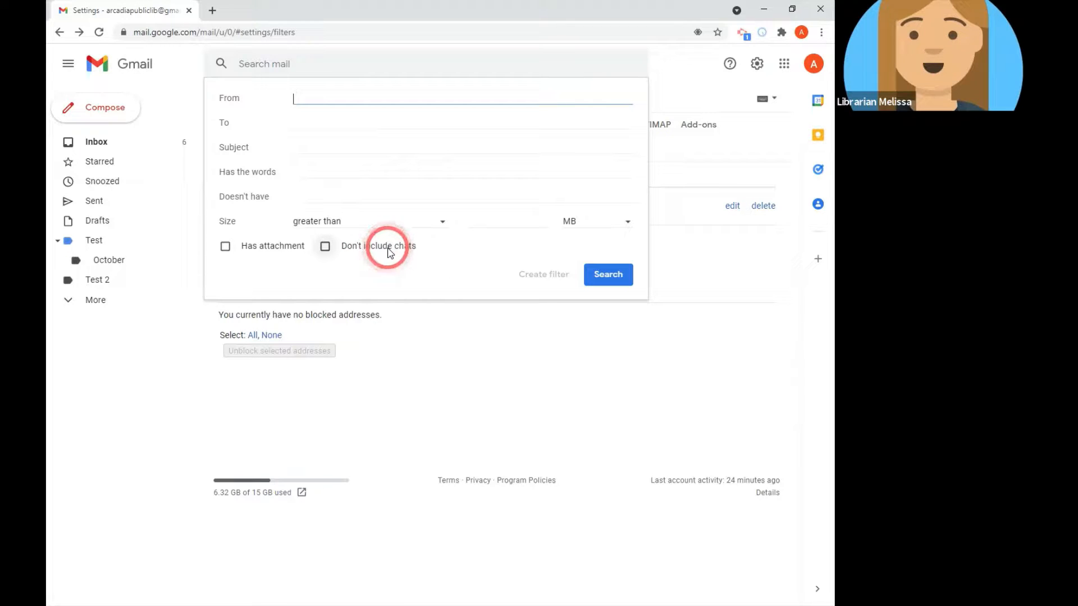
{"action": "left_click", "coordinate": [354, 149]}
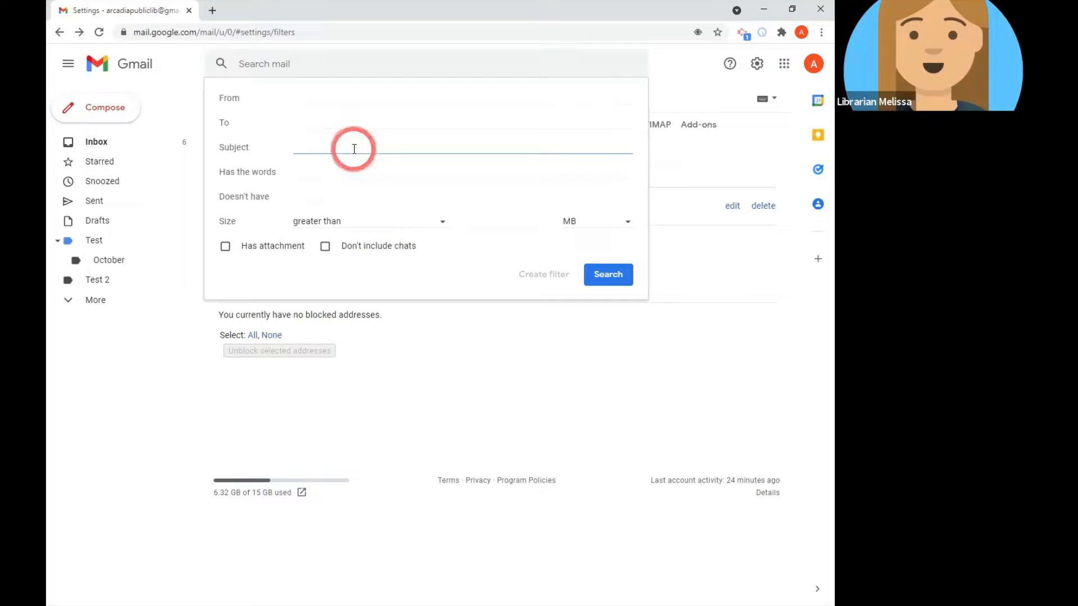
{"action": "type", "text": "Event"}
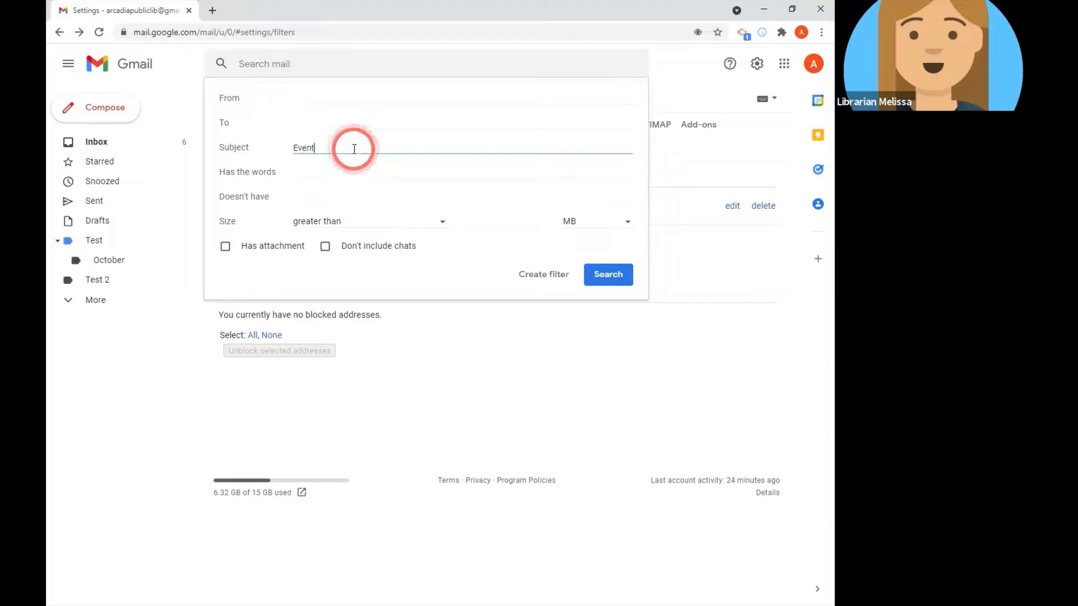
{"action": "left_click", "coordinate": [539, 275]}
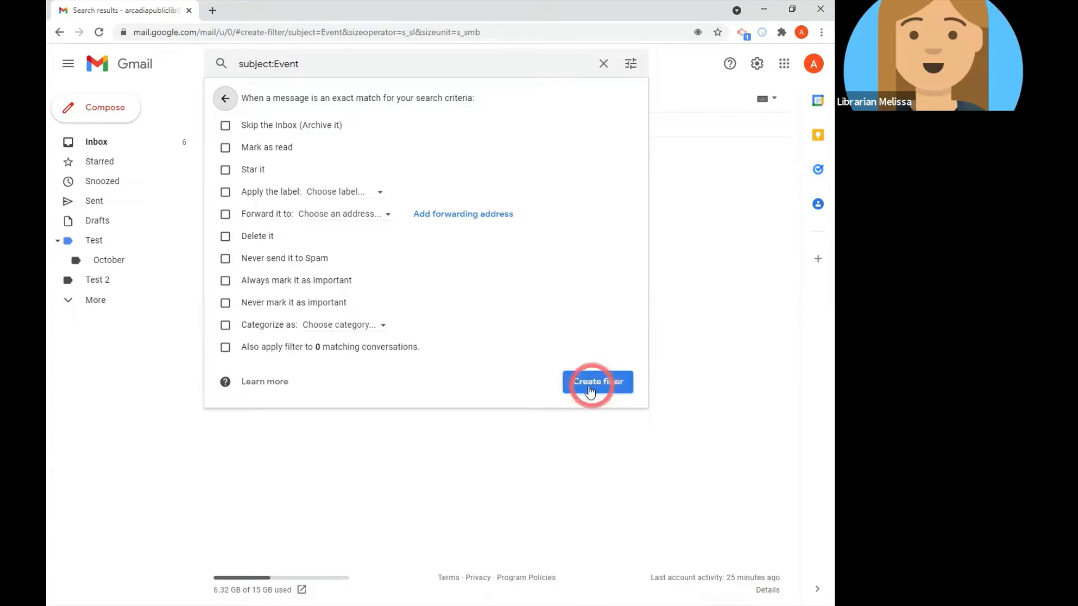
{"action": "left_click", "coordinate": [225, 147]}
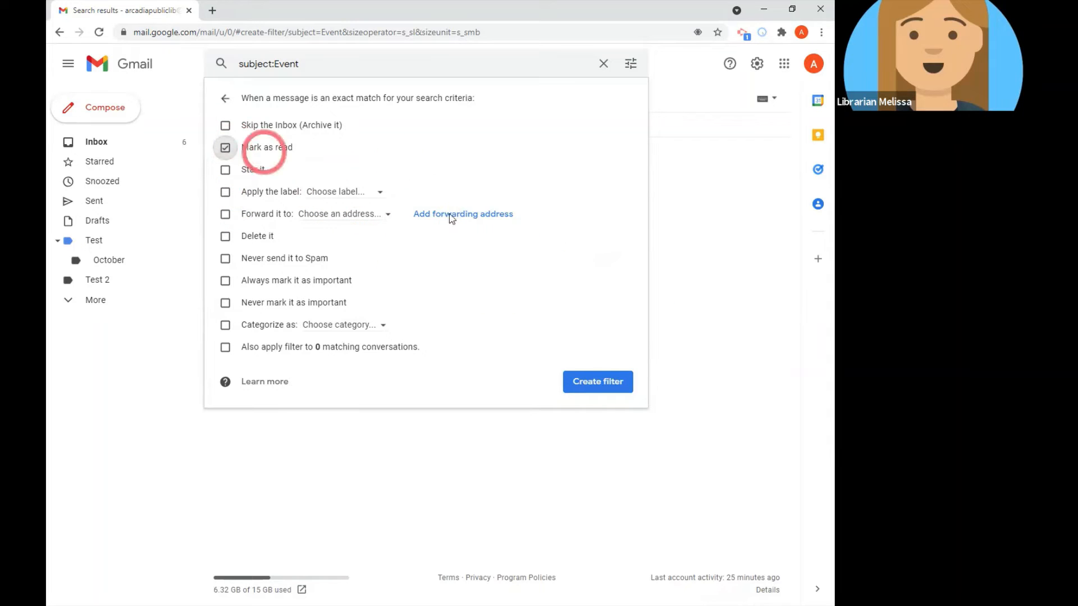
{"action": "left_click", "coordinate": [582, 390]}
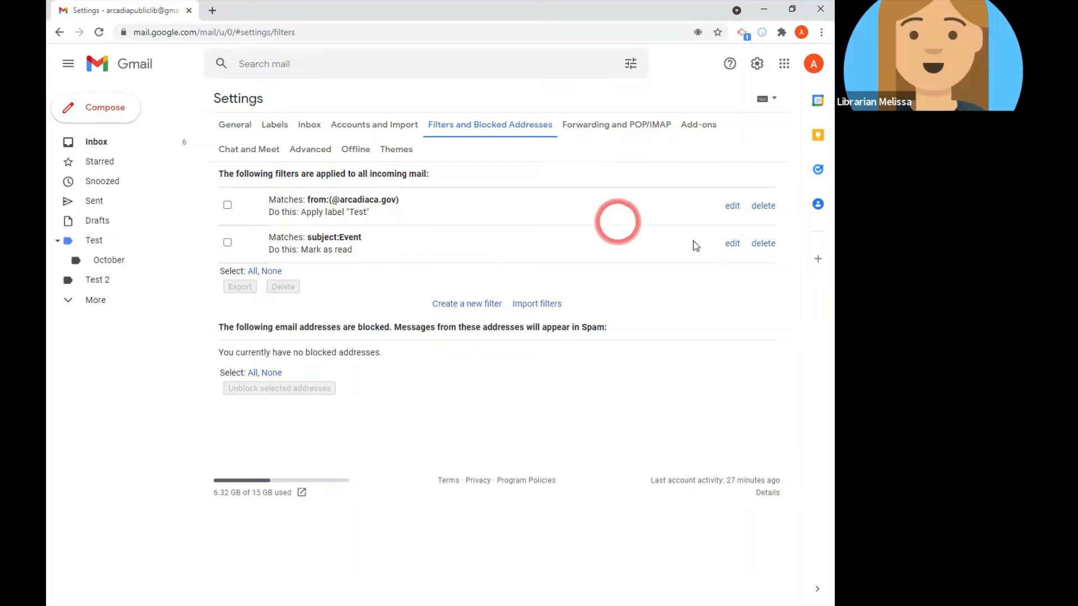
{"action": "left_click", "coordinate": [732, 208]}
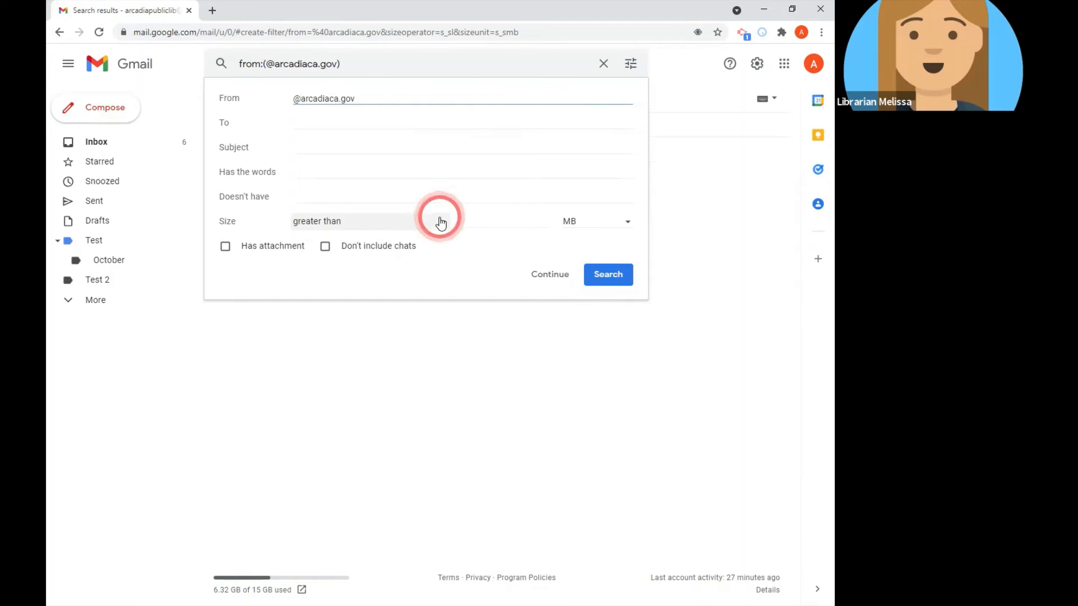
{"action": "left_click", "coordinate": [422, 370]}
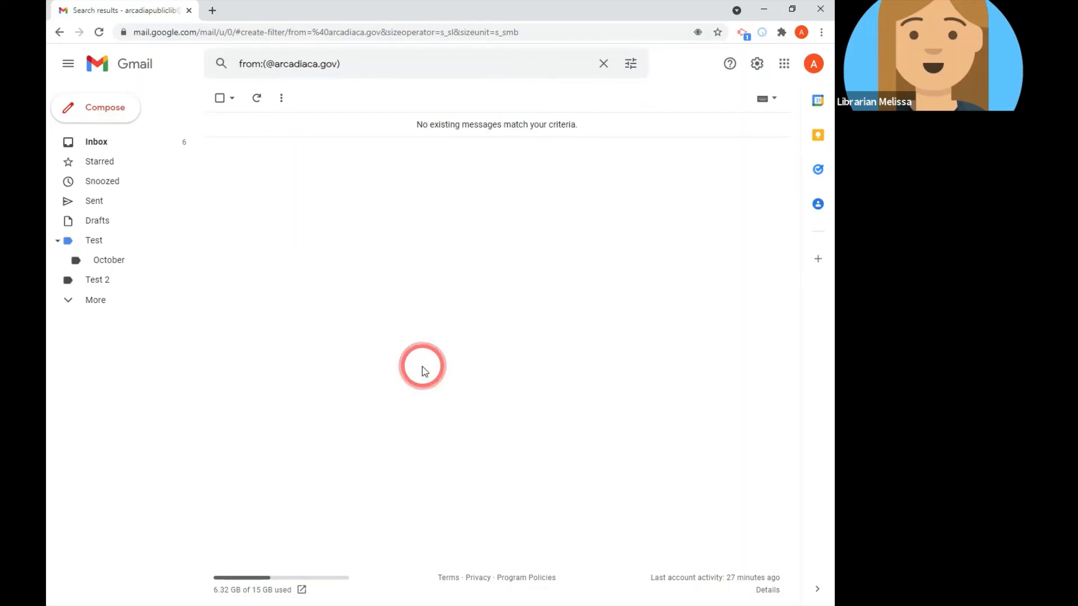